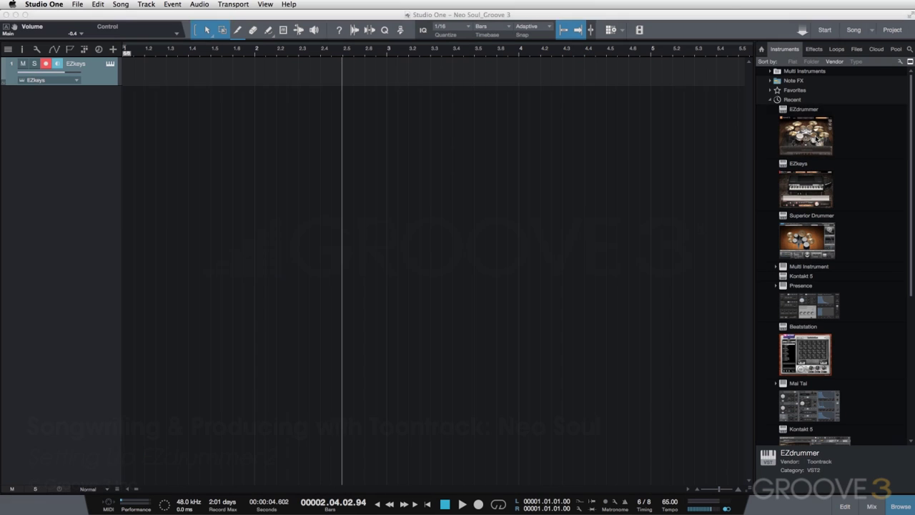
Step: Add an EZdrummer instrument track and load the Neo Soul 60s user preset
{"action": "left_click_drag", "start_coordinate": [805, 134], "coordinate": [72, 163]}
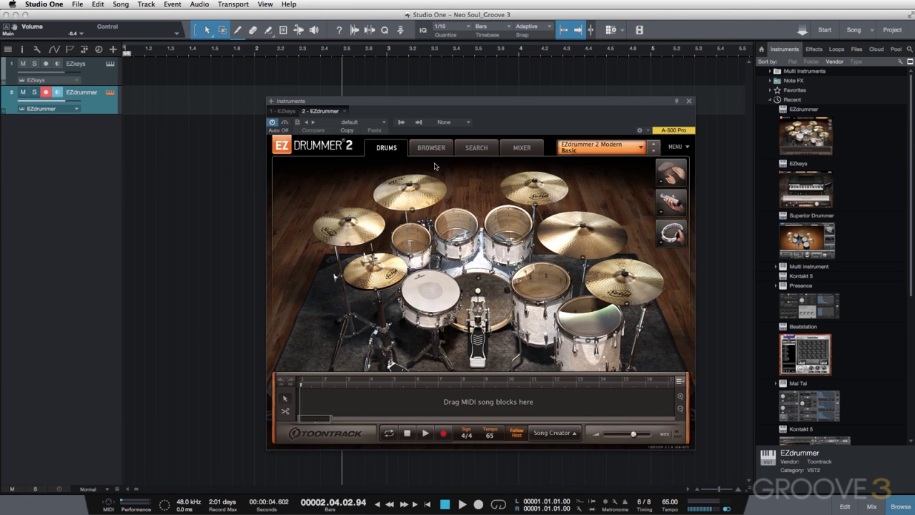
{"action": "left_click", "coordinate": [586, 146]}
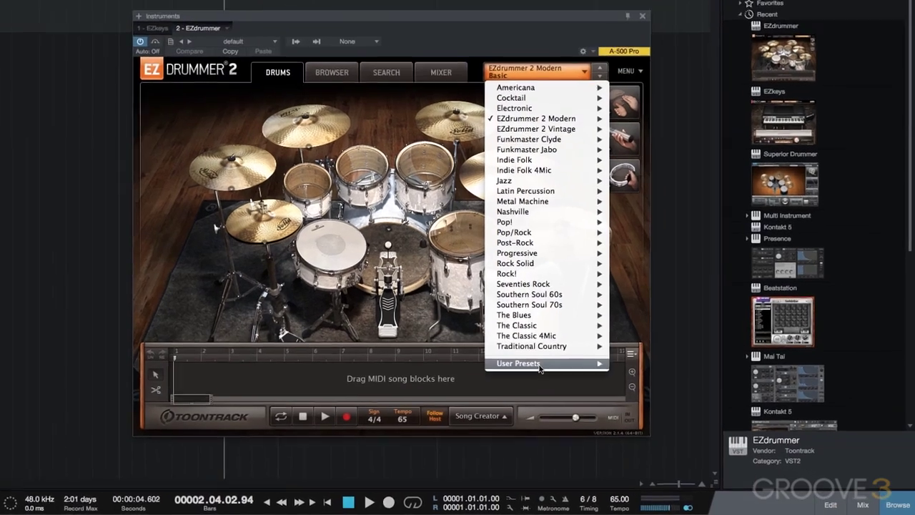
{"action": "mouse_move", "coordinate": [609, 392]}
{"action": "mouse_move", "coordinate": [611, 345]}
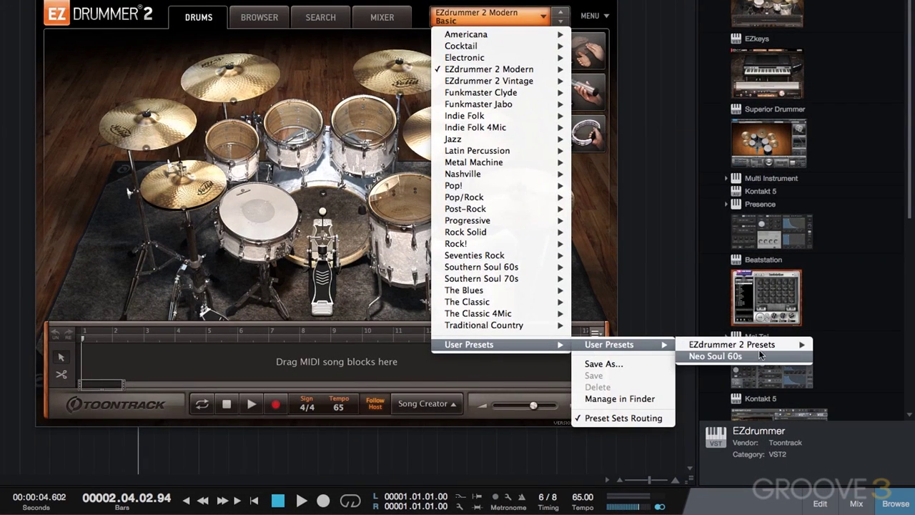
{"action": "mouse_move", "coordinate": [759, 346]}
{"action": "left_click", "coordinate": [757, 357]}
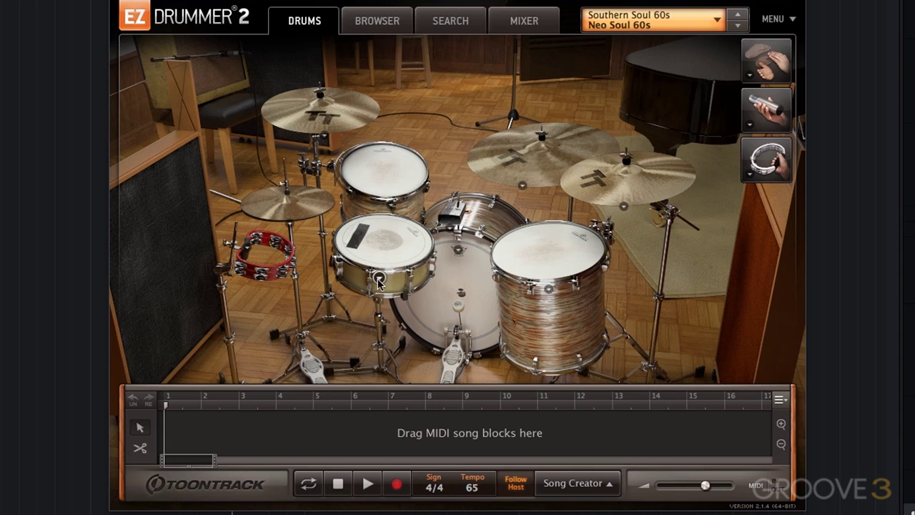
{"action": "left_click", "coordinate": [458, 248]}
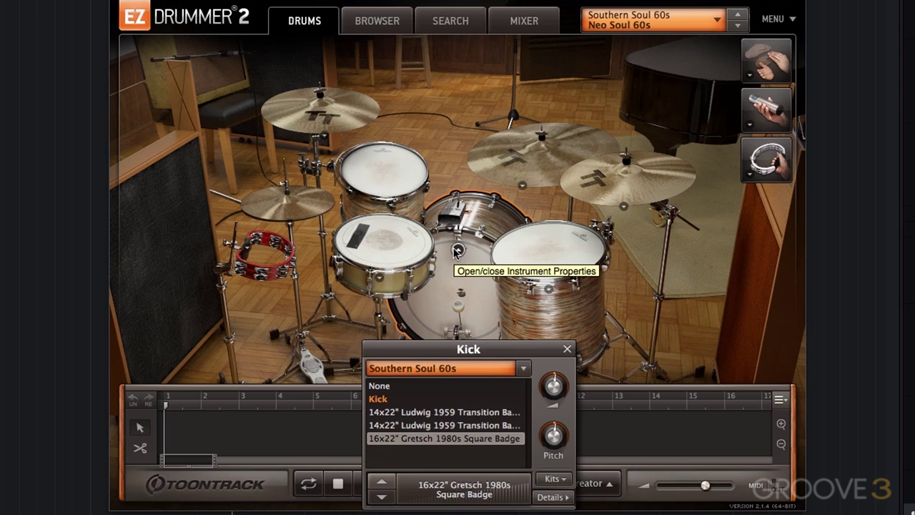
{"action": "left_click", "coordinate": [379, 278]}
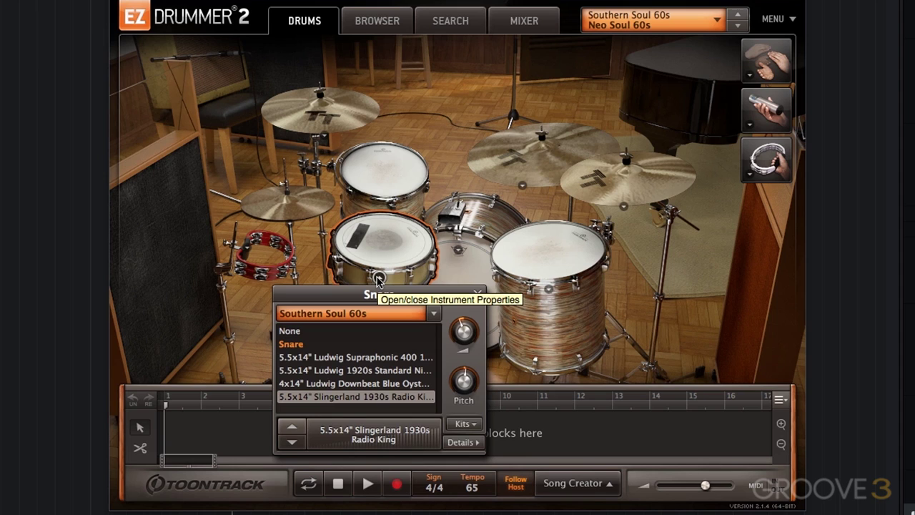
{"action": "left_click", "coordinate": [468, 277]}
{"action": "left_click", "coordinate": [468, 277]}
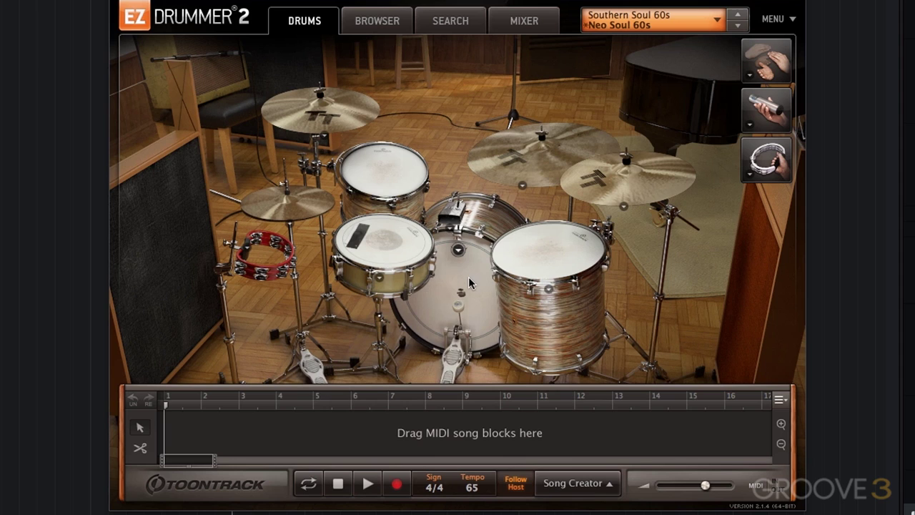
{"action": "left_click", "coordinate": [399, 243]}
{"action": "left_click", "coordinate": [393, 204]}
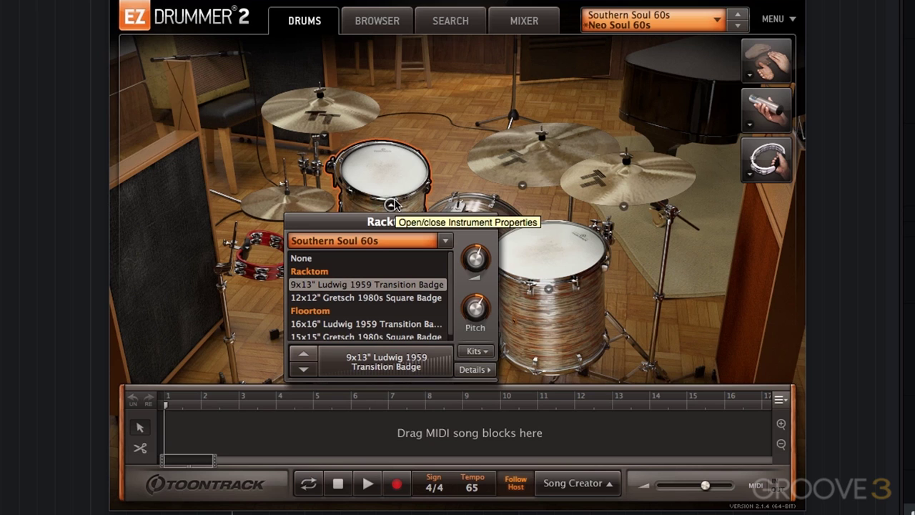
{"action": "left_click", "coordinate": [394, 205]}
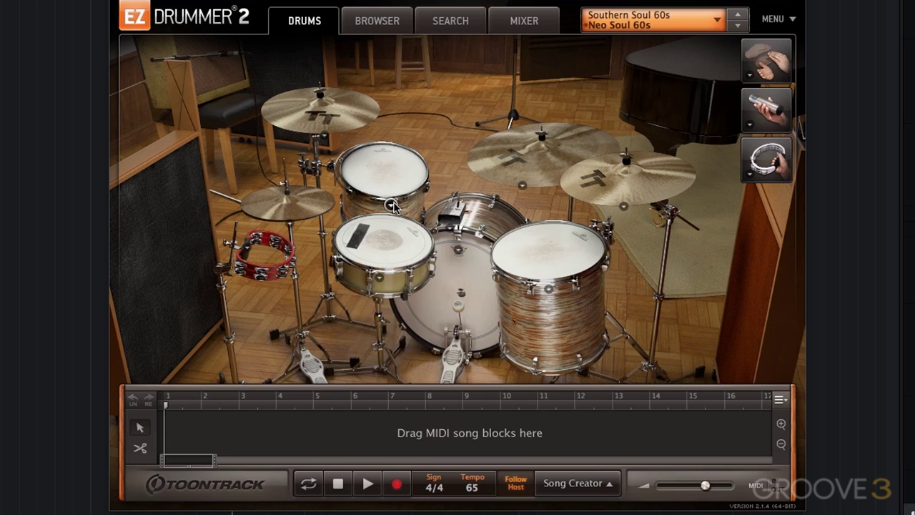
{"action": "left_click", "coordinate": [549, 289]}
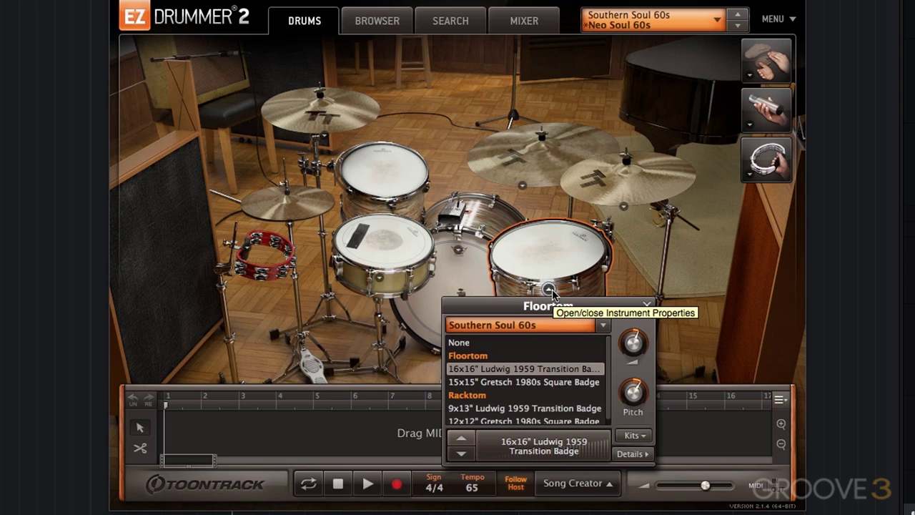
{"action": "left_click", "coordinate": [549, 288]}
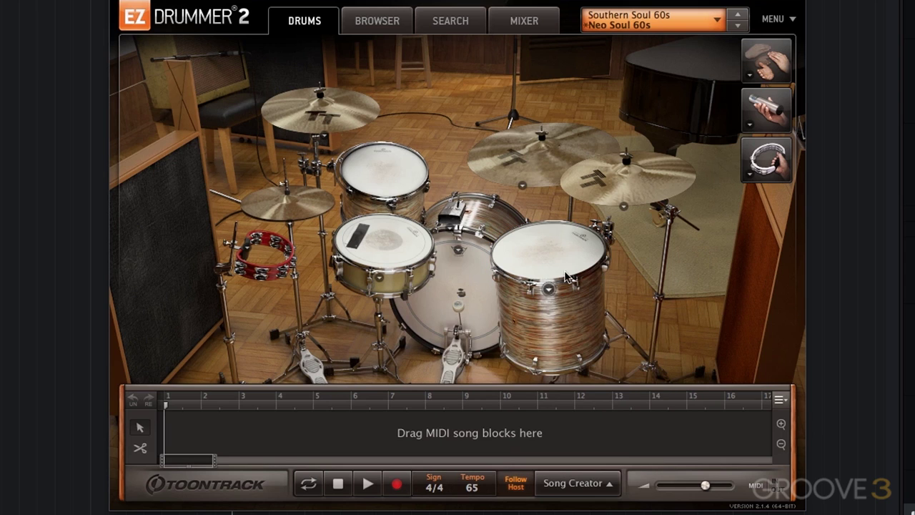
Step: Inspect the hi-hat, top cymbal and ride properties, then switch to EZdrummer's Mixer page
{"action": "left_click", "coordinate": [288, 223]}
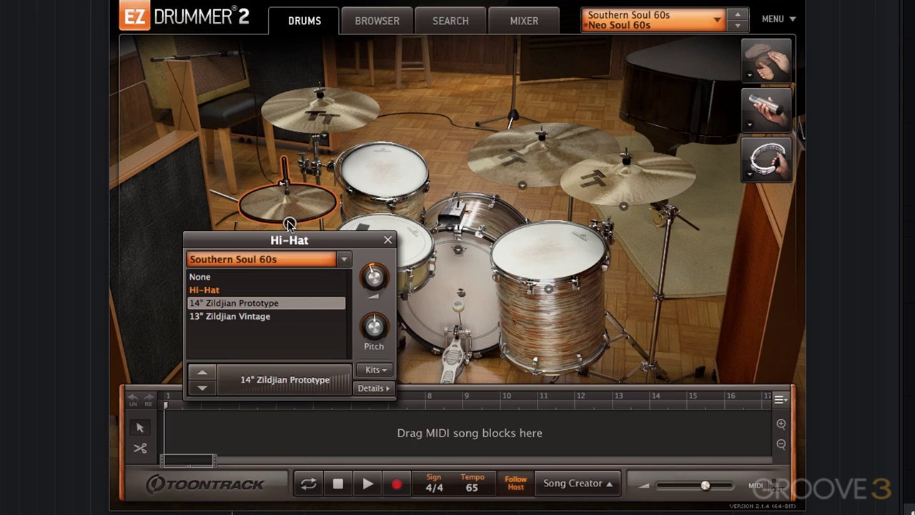
{"action": "left_click", "coordinate": [324, 136]}
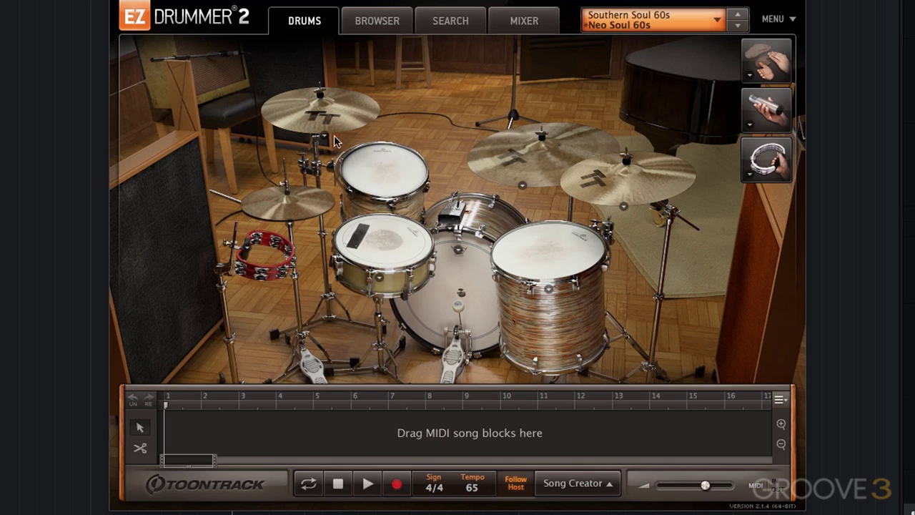
{"action": "left_click", "coordinate": [624, 207]}
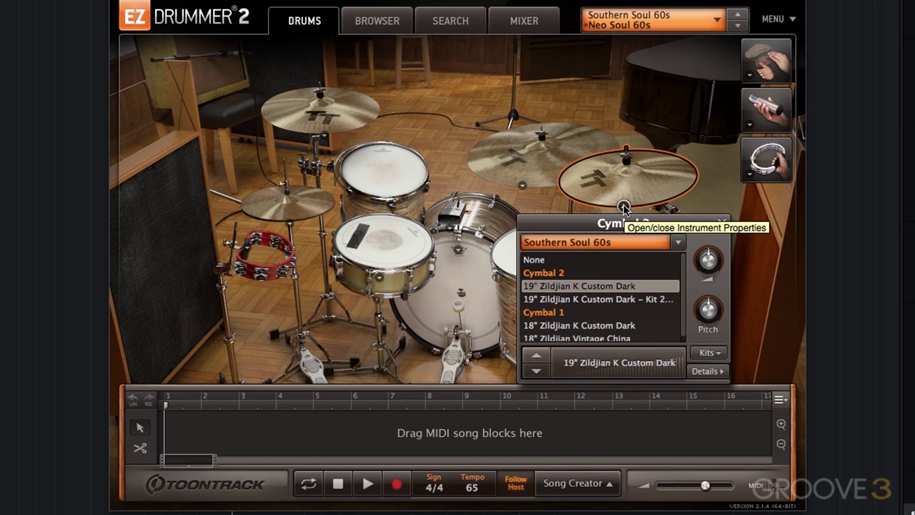
{"action": "left_click", "coordinate": [625, 207]}
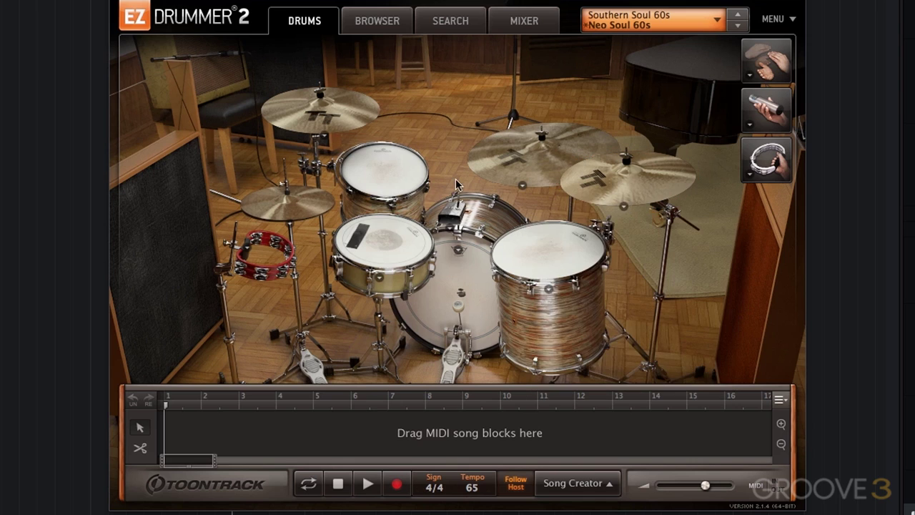
{"action": "left_click", "coordinate": [522, 187]}
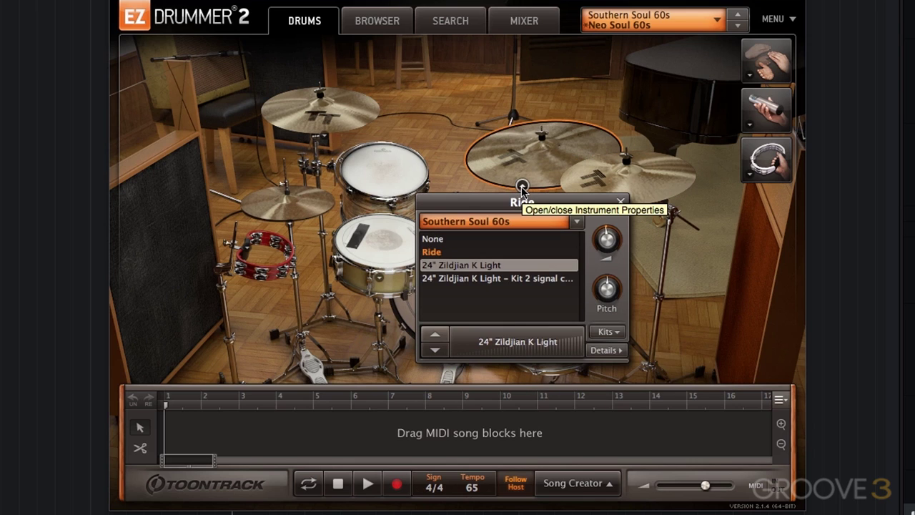
{"action": "left_click", "coordinate": [523, 188]}
{"action": "left_click", "coordinate": [524, 20]}
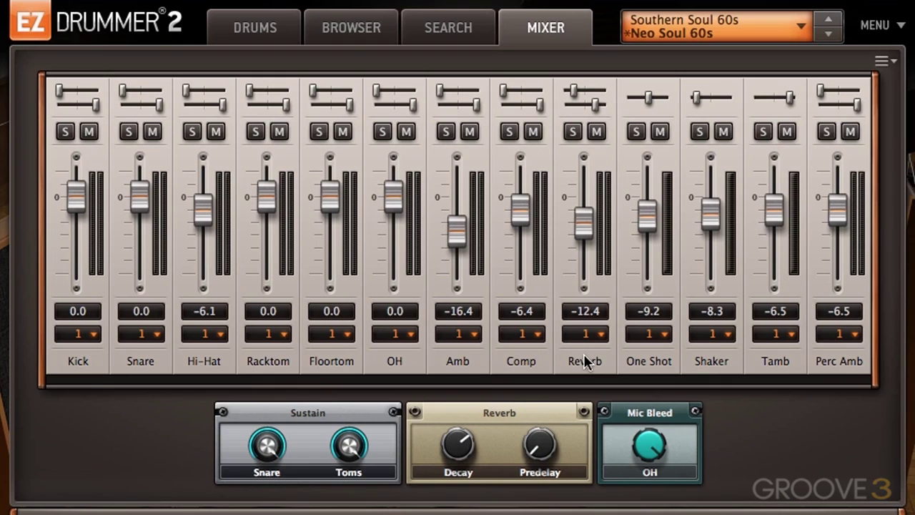
Step: Switch EZdrummer 2 back to the Drums page
{"action": "left_click", "coordinate": [259, 33]}
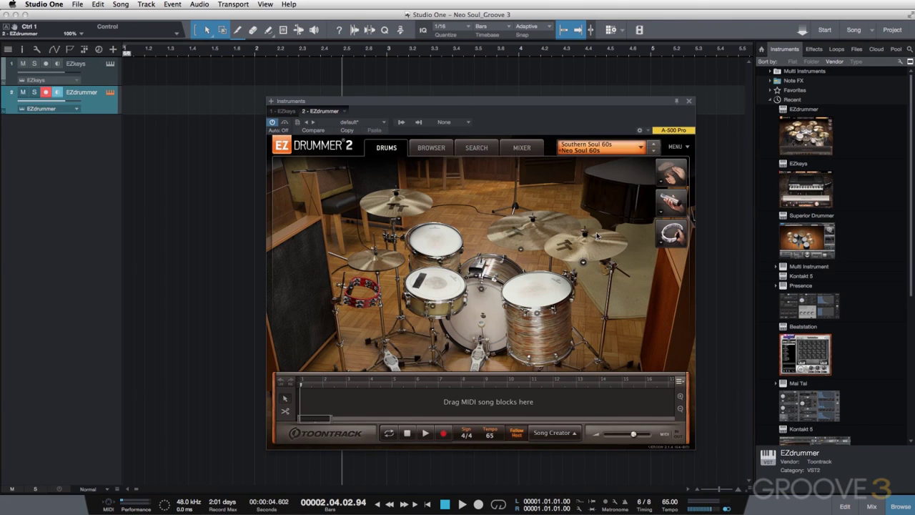
Step: Move the EZkeys window to the top right, pin it, and open EZdrummer beside it
{"action": "key", "text": "Up"}
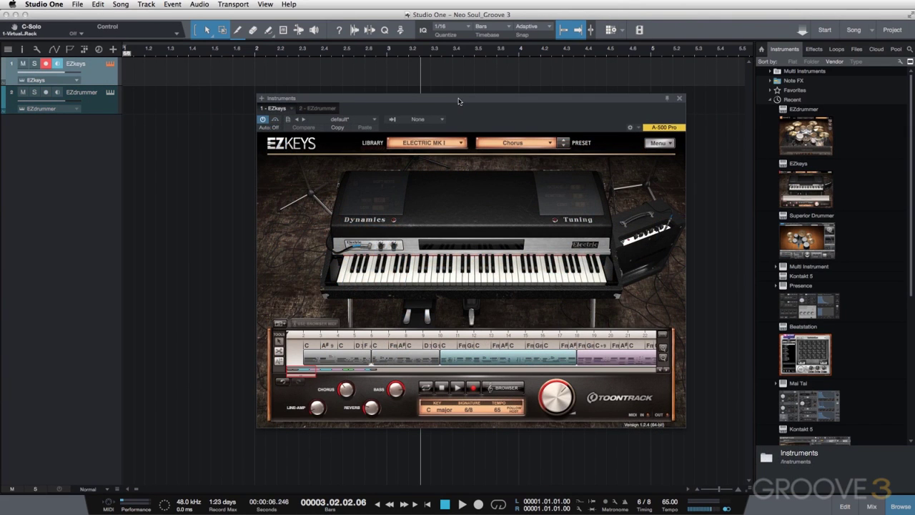
{"action": "left_click_drag", "start_coordinate": [458, 101], "coordinate": [686, 29]}
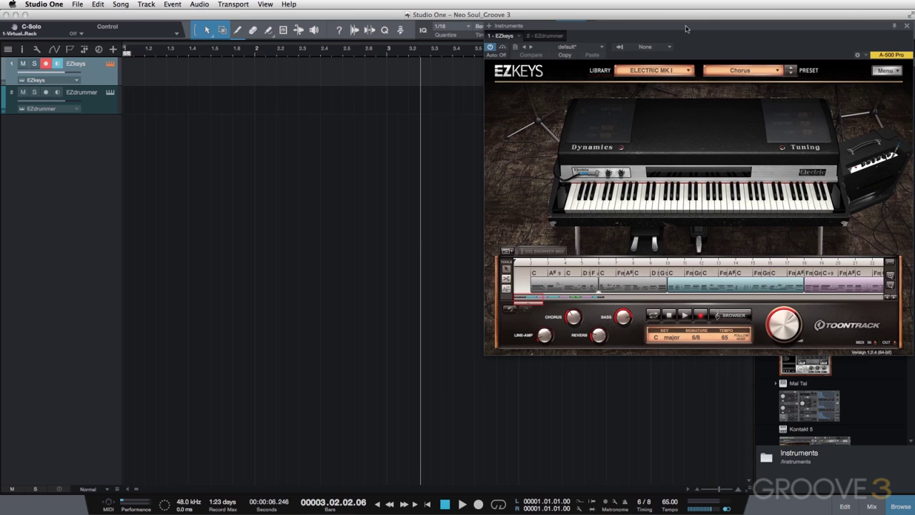
{"action": "left_click", "coordinate": [894, 26]}
{"action": "left_click", "coordinate": [110, 93]}
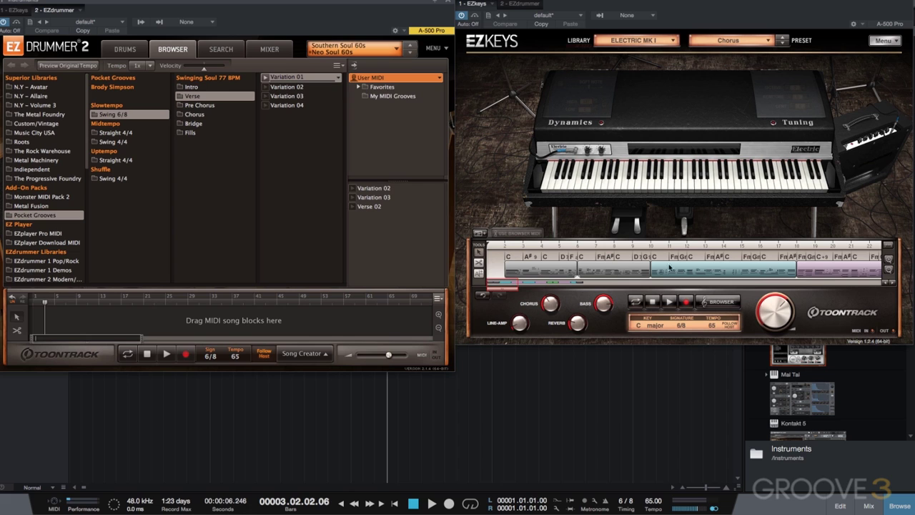
{"action": "left_click", "coordinate": [559, 283]}
{"action": "left_click_drag", "start_coordinate": [559, 285], "coordinate": [498, 289]}
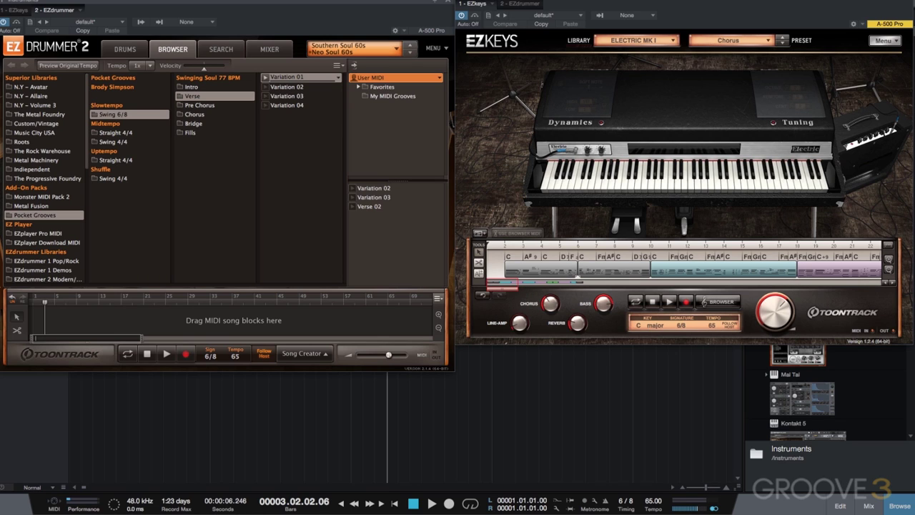
{"action": "left_click_drag", "start_coordinate": [141, 337], "coordinate": [70, 338]}
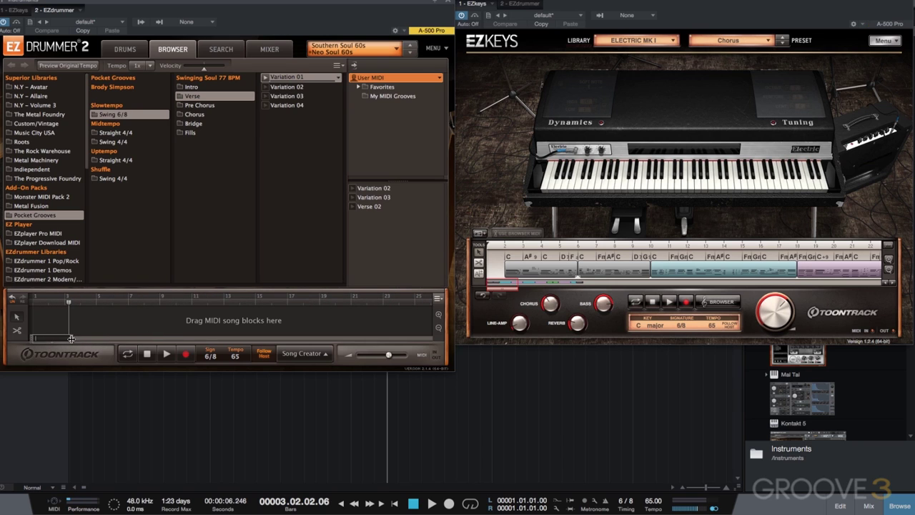
{"action": "left_click", "coordinate": [50, 305]}
{"action": "left_click", "coordinate": [265, 77]}
Step: Set the browser groove playback velocity to +16
{"action": "mouse_move", "coordinate": [191, 72]}
{"action": "left_mouse_down"}
{"action": "mouse_move", "coordinate": [215, 76]}
{"action": "mouse_move", "coordinate": [205, 73]}
{"action": "left_mouse_up"}
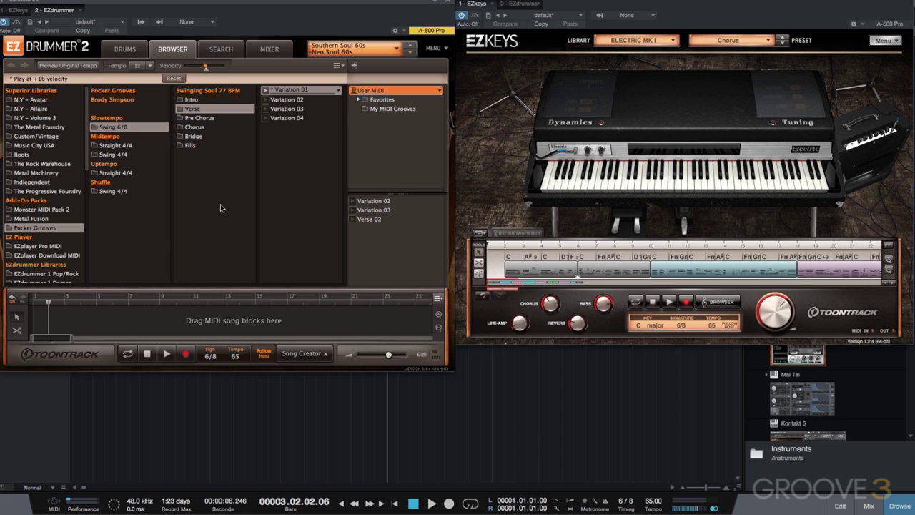
{"action": "left_click", "coordinate": [263, 91]}
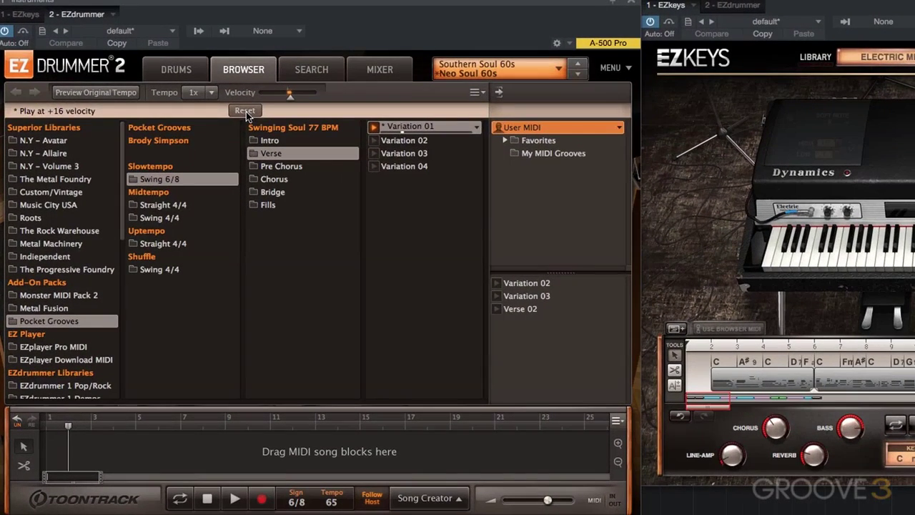
{"action": "left_click", "coordinate": [174, 78]}
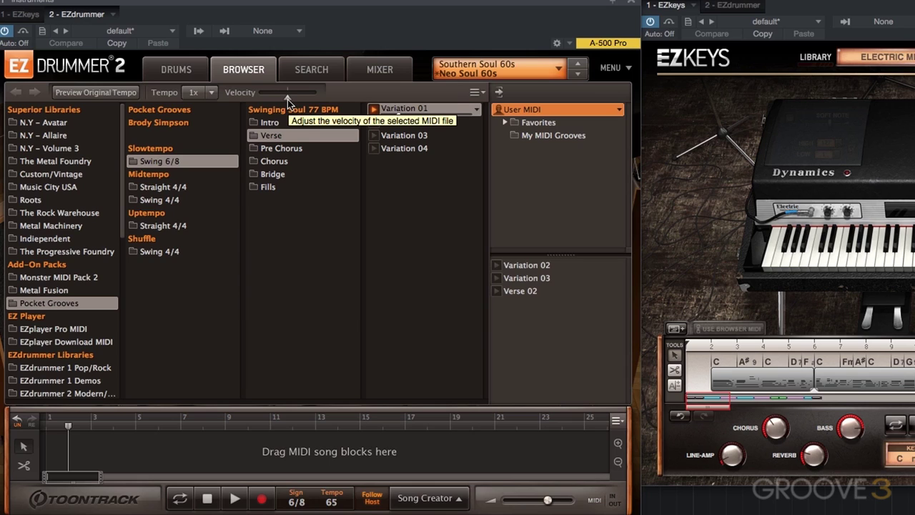
{"action": "left_click_drag", "start_coordinate": [287, 99], "coordinate": [289, 99]}
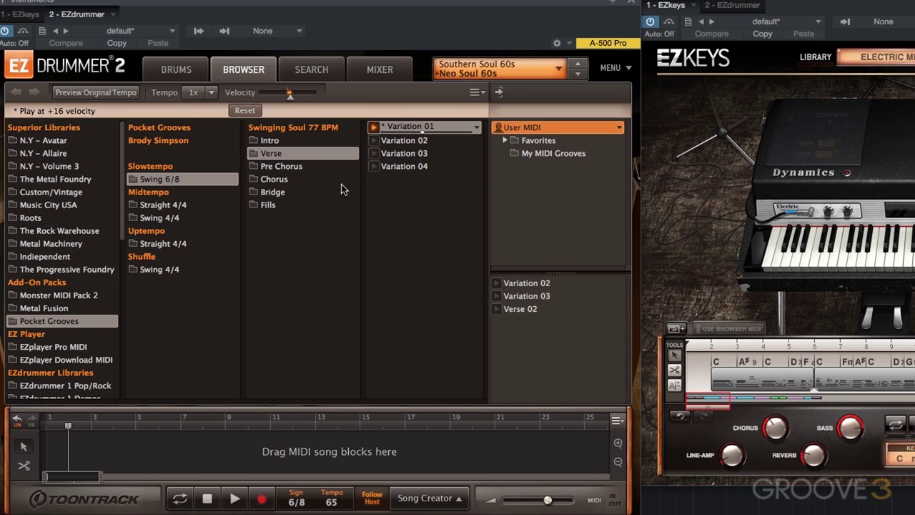
Step: Audition Chorus Variation 02, then return to the Verse Variation 01 groove
{"action": "left_click", "coordinate": [289, 180]}
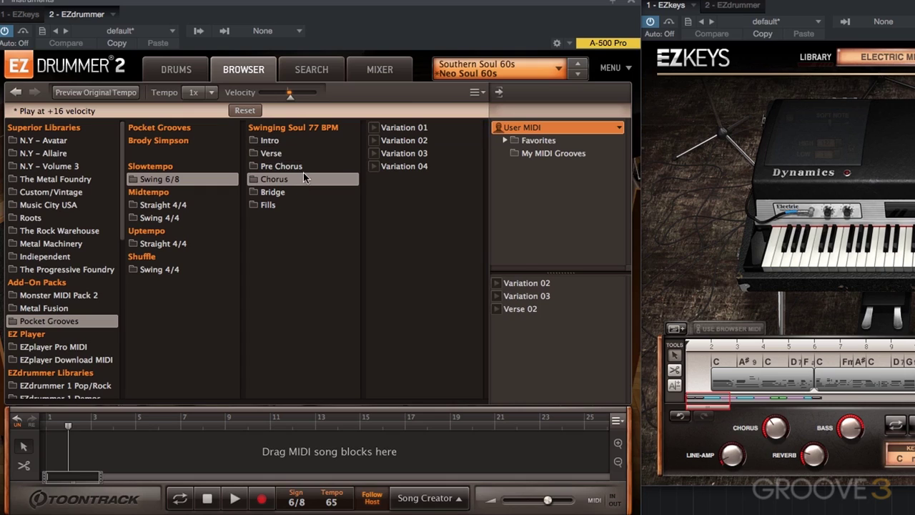
{"action": "left_click", "coordinate": [398, 143]}
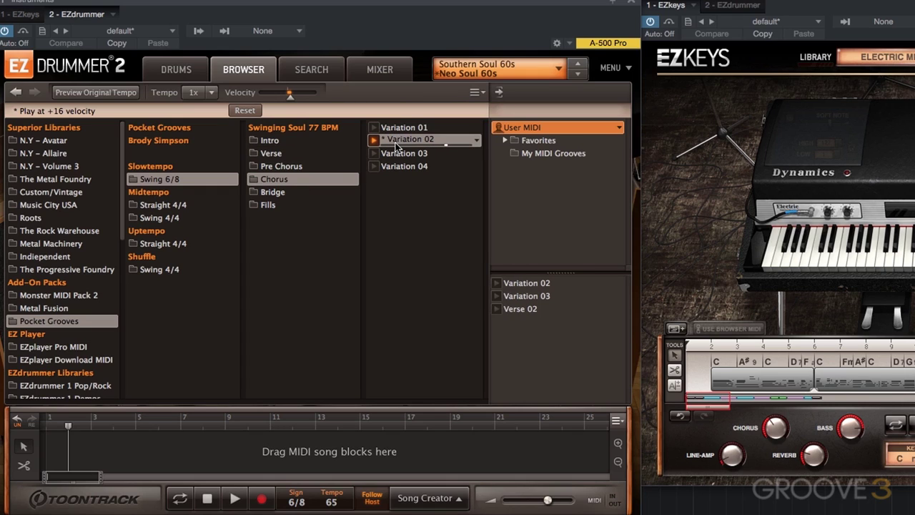
{"action": "left_click", "coordinate": [374, 141]}
{"action": "left_click", "coordinate": [287, 155]}
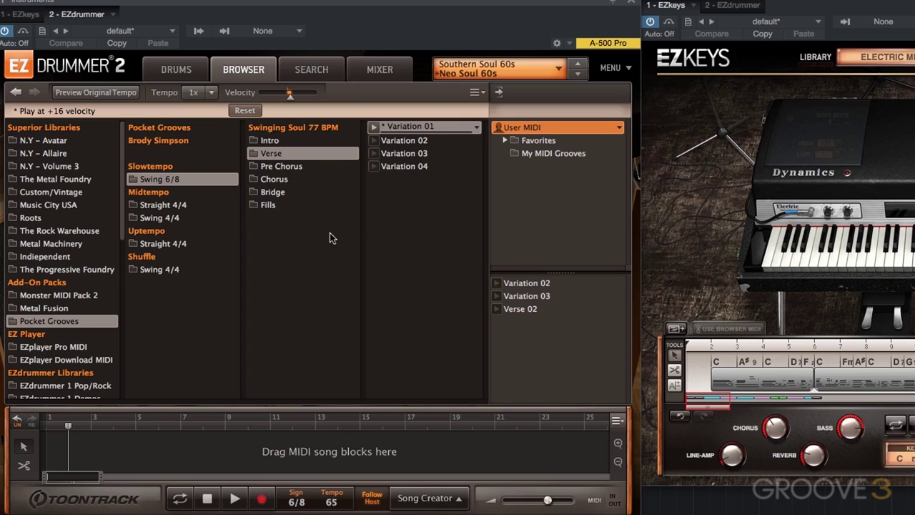